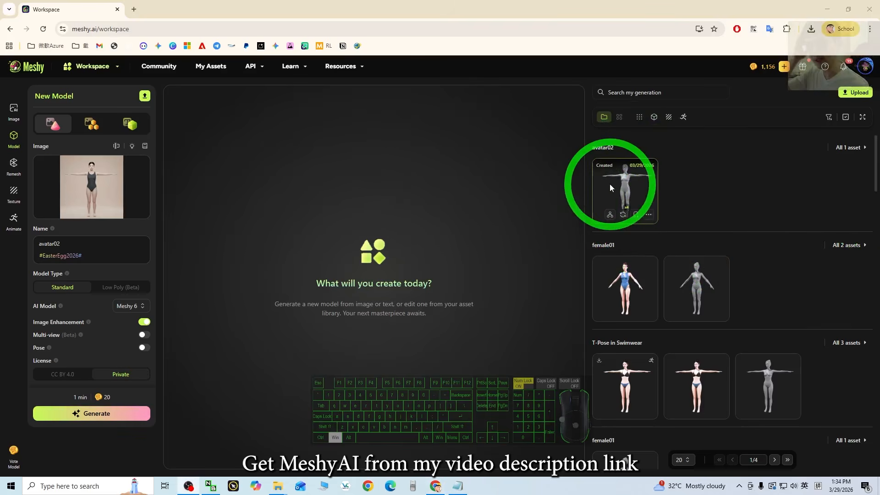
# Open the untextured avatar02 model and generate a texture for it from the reference image with Meshy 6
pyautogui.click(630, 186)
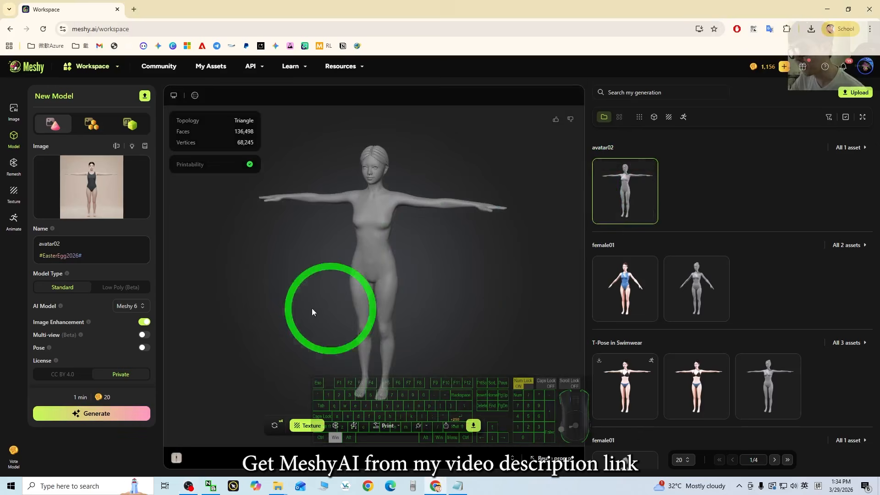
pyautogui.moveTo(328, 309); pyautogui.dragTo(502, 281)
pyautogui.moveTo(420, 285); pyautogui.dragTo(270, 283)
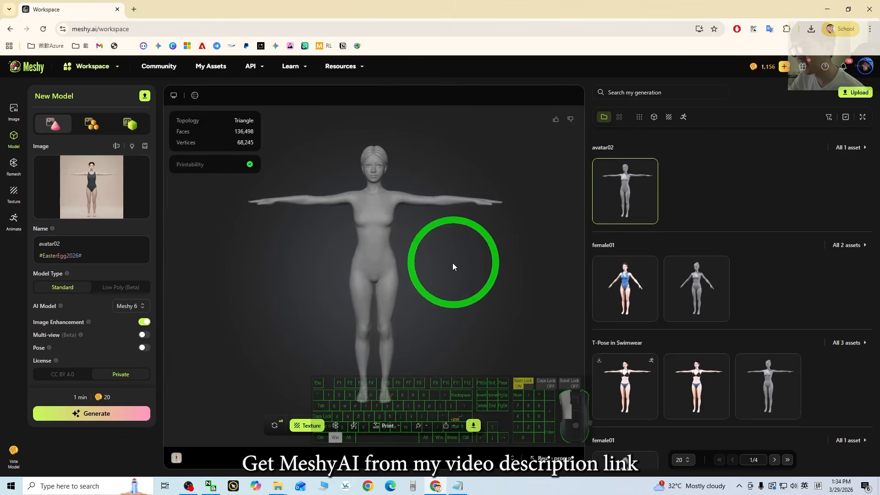
pyautogui.moveTo(452, 263); pyautogui.dragTo(414, 279)
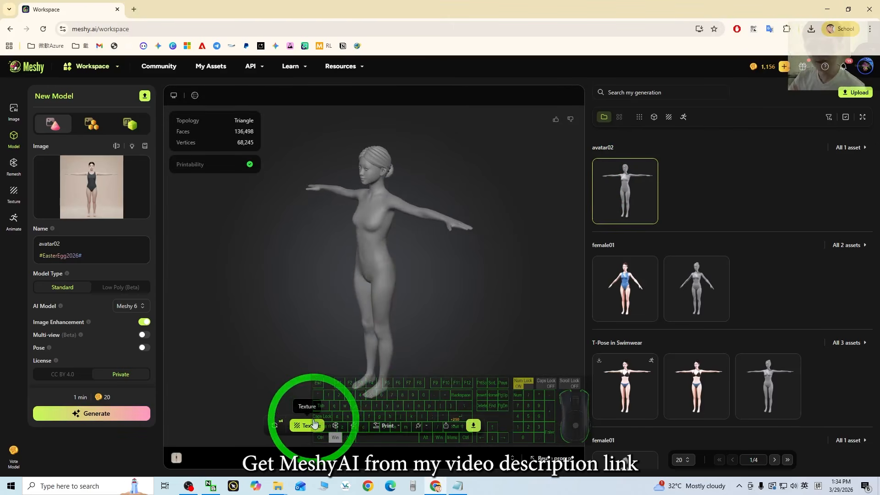
pyautogui.moveTo(367, 327); pyautogui.dragTo(372, 359)
pyautogui.click(305, 428)
pyautogui.click(306, 430)
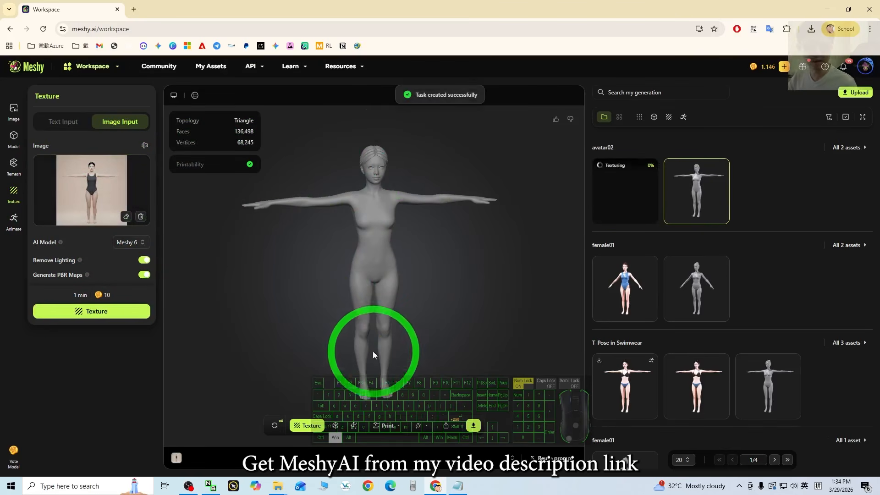
pyautogui.moveTo(289, 334); pyautogui.dragTo(650, 160)
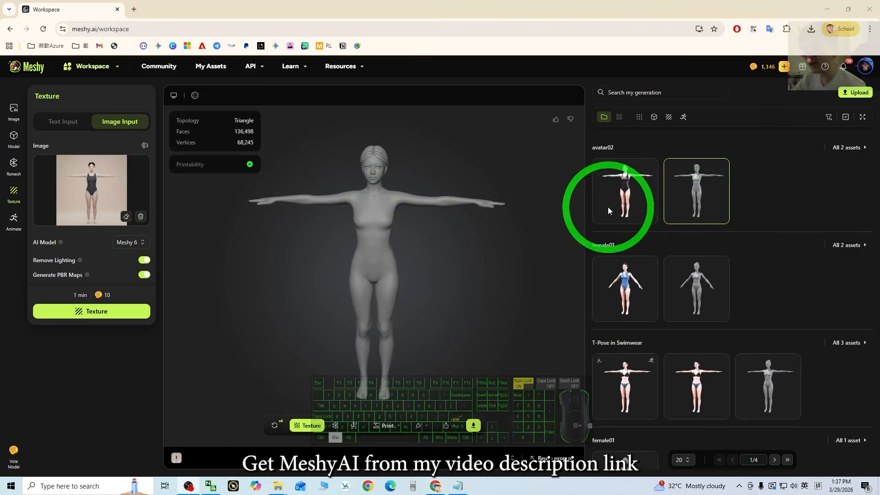
# Open the textured avatar02 model and rig it as a Humanoid with no rotation or offset and a height of 1.7 m
pyautogui.click(629, 188)
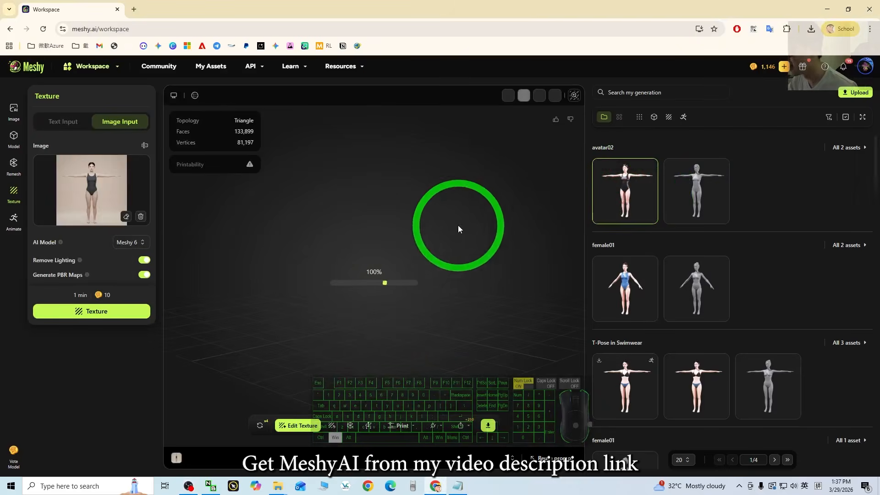
pyautogui.moveTo(276, 287); pyautogui.dragTo(472, 332)
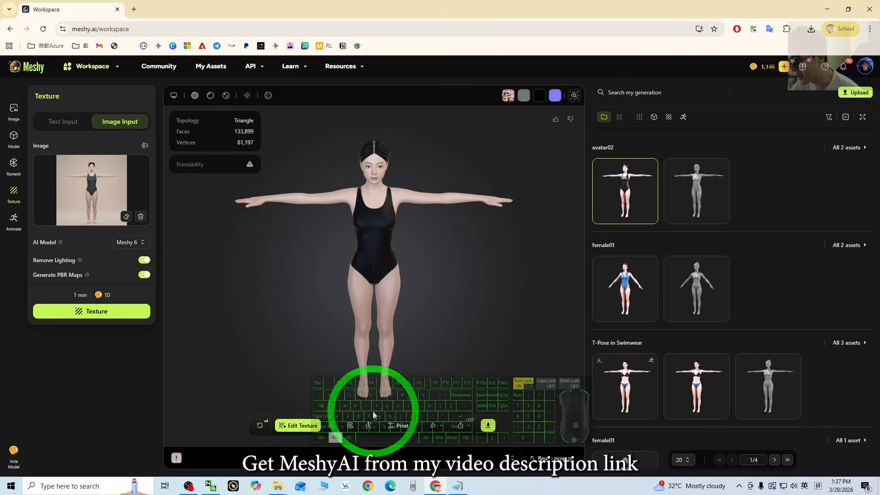
pyautogui.click(368, 426)
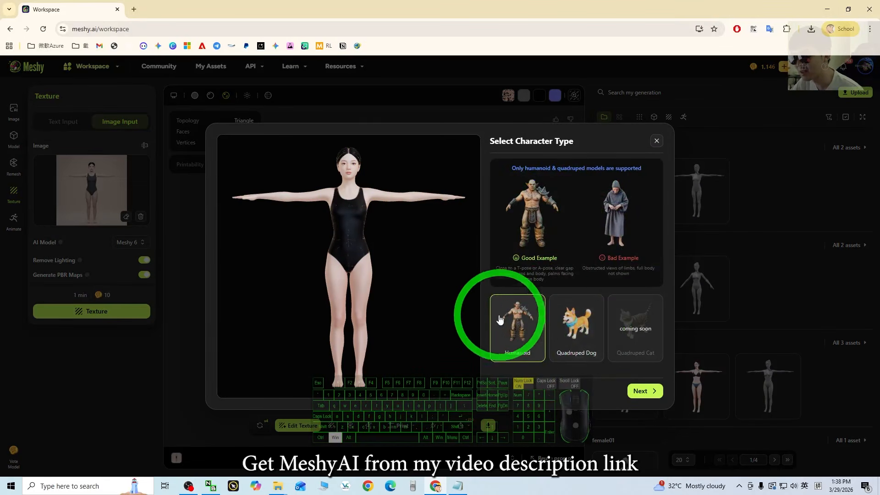
pyautogui.click(644, 391)
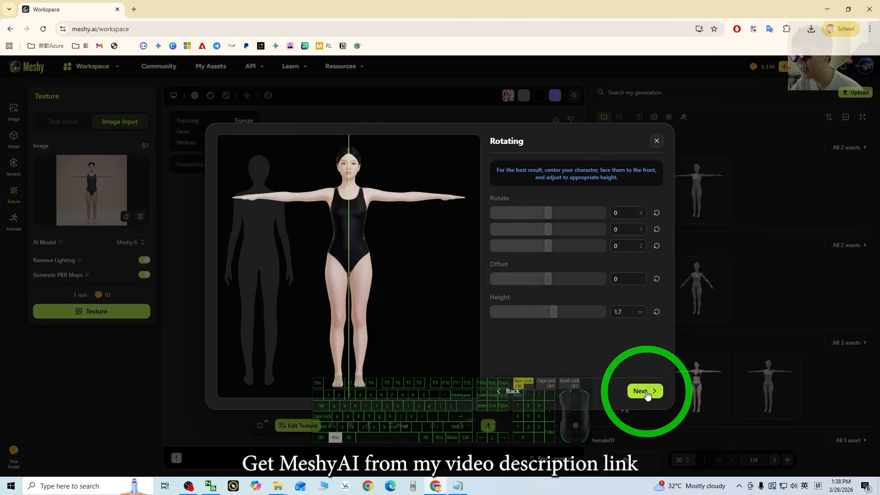
pyautogui.click(646, 393)
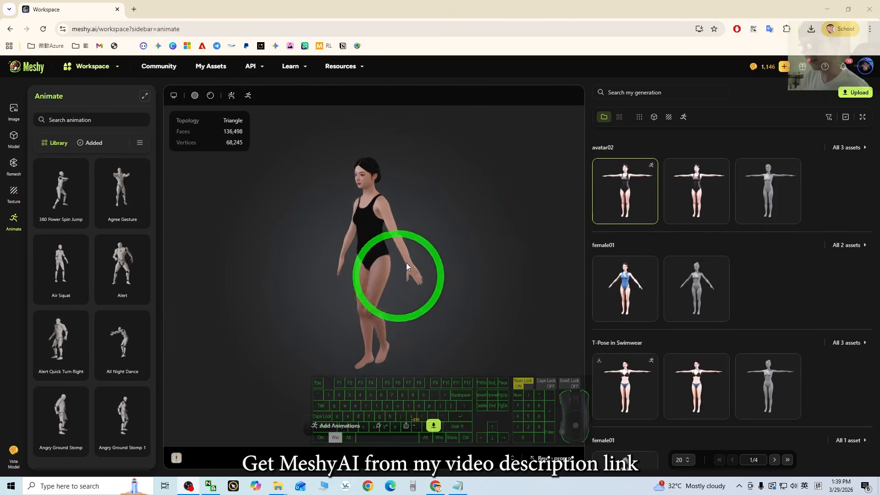
# Add the Forward Reload (subtle) animation from the animation library to the rigged avatar
pyautogui.moveTo(290, 336)
pyautogui.mouseDown()
pyautogui.moveTo(448, 341)
pyautogui.moveTo(282, 340)
pyautogui.mouseUp()
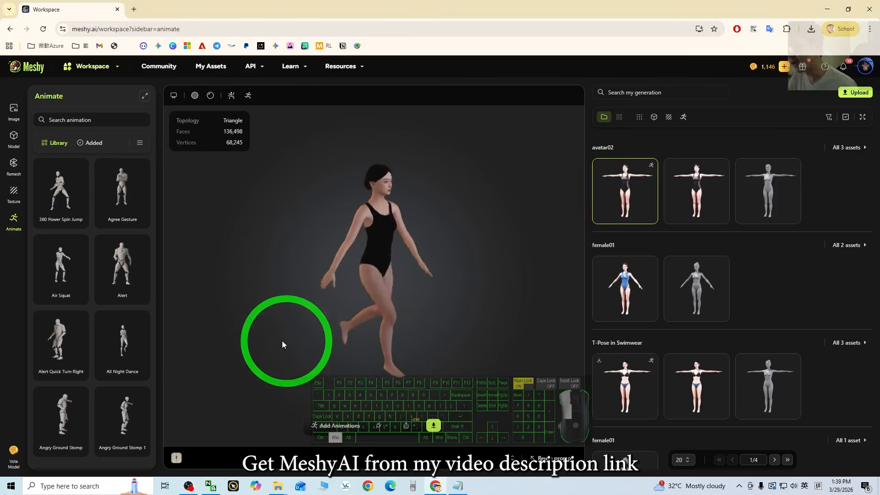
pyautogui.scroll(4, 432, 207)
pyautogui.scroll(-4, 442, 210)
pyautogui.moveTo(465, 342); pyautogui.dragTo(502, 331)
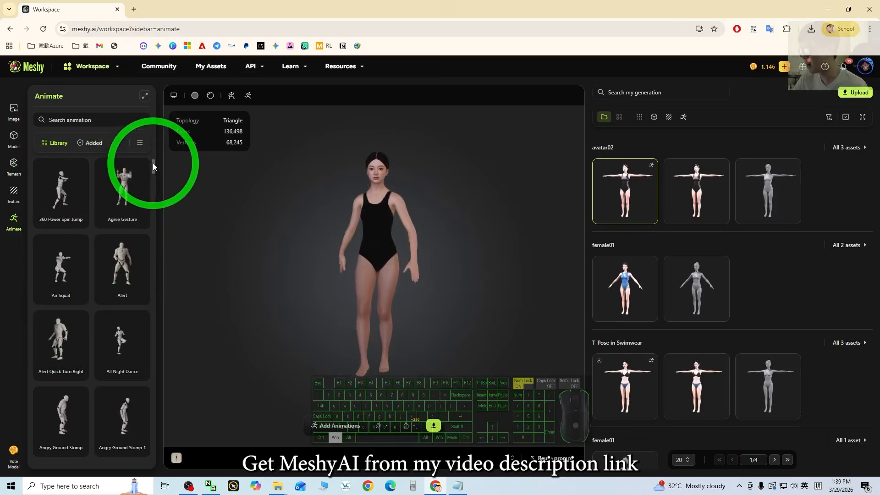
pyautogui.moveTo(153, 164); pyautogui.dragTo(158, 221)
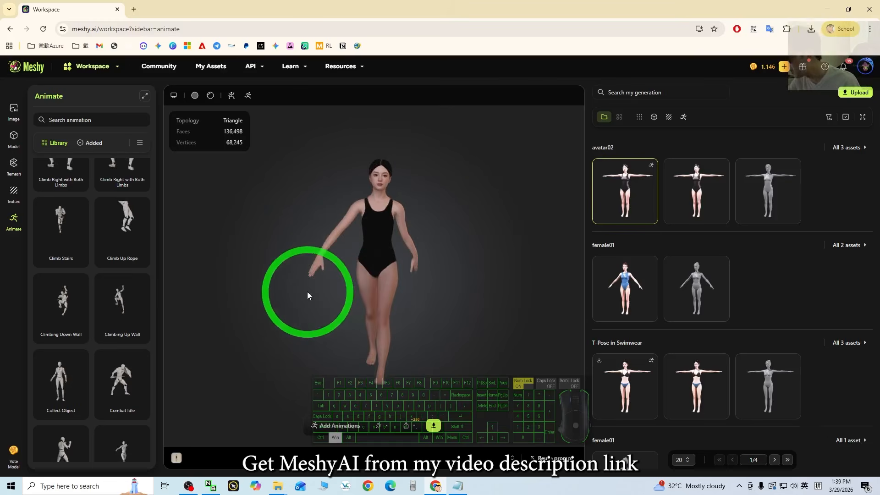
pyautogui.moveTo(156, 209); pyautogui.dragTo(154, 252)
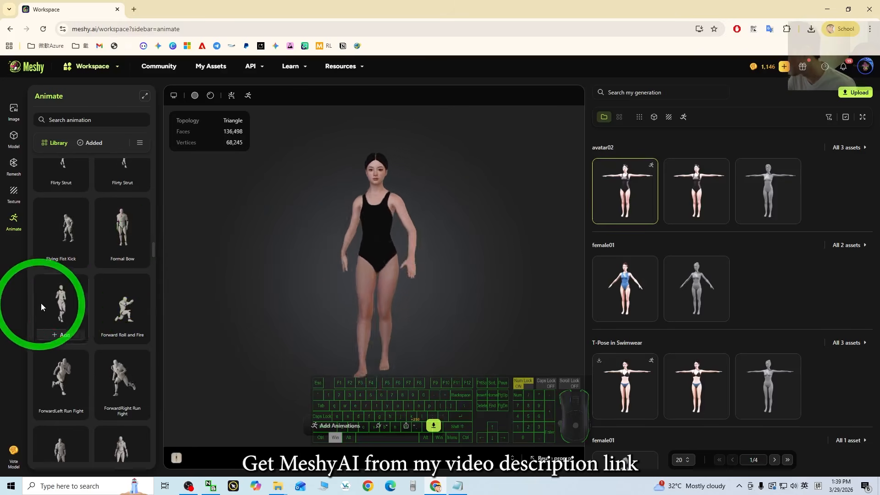
pyautogui.moveTo(65, 305)
pyautogui.click(64, 335)
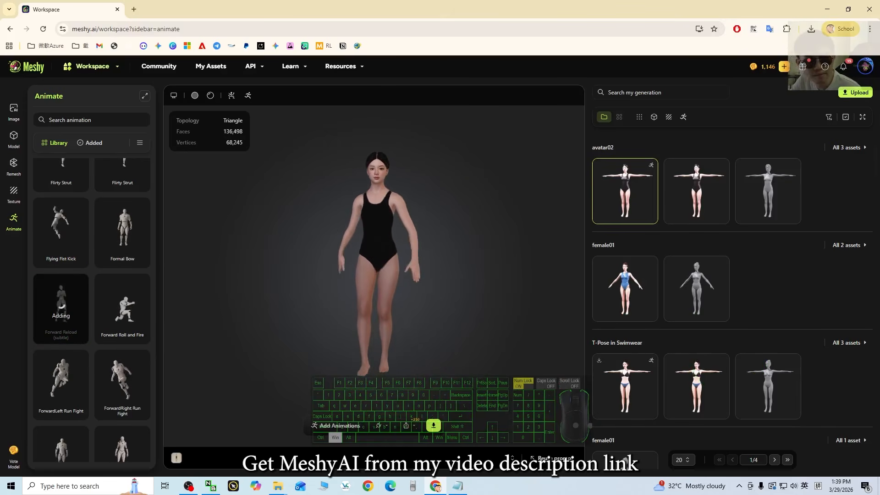
# Preview the added Forward Reload (subtle) animation on the avatar
pyautogui.click(93, 143)
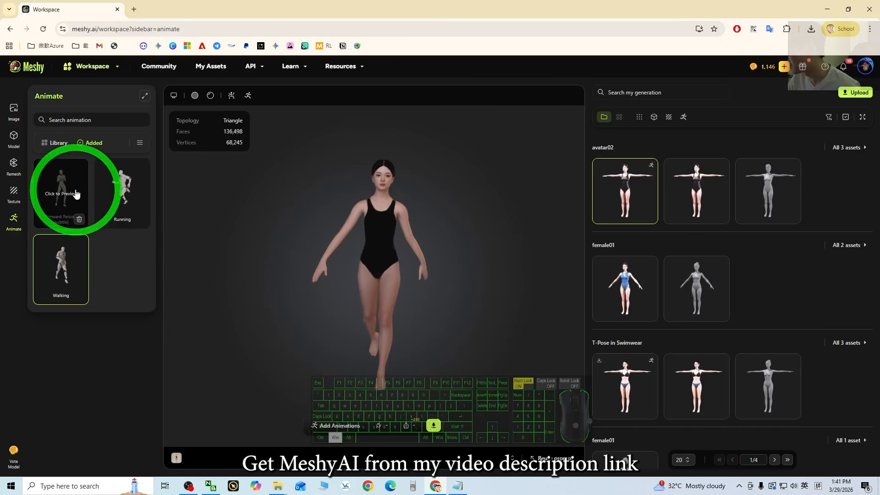
pyautogui.click(60, 193)
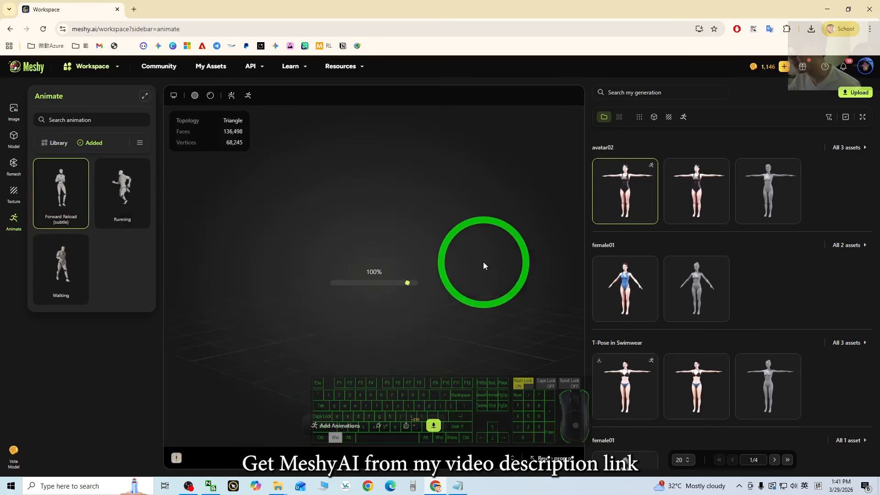
pyautogui.scroll(-5, 430, 277)
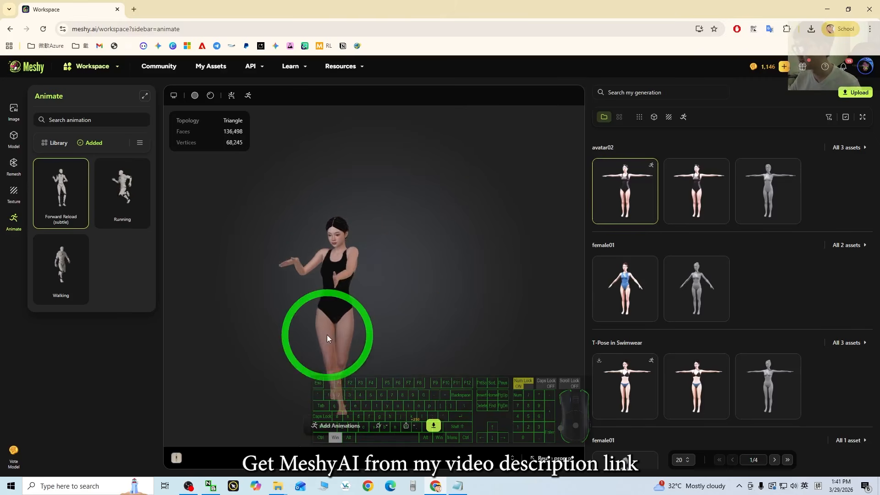
# Switch the avatar to the added Running animation and display its skeleton
pyautogui.click(132, 196)
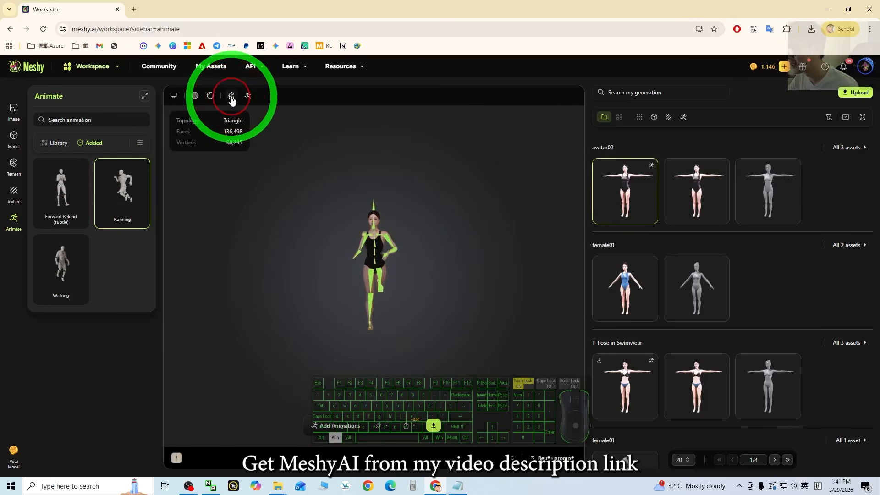
pyautogui.scroll(3, 440, 303)
pyautogui.moveTo(481, 332); pyautogui.dragTo(365, 331)
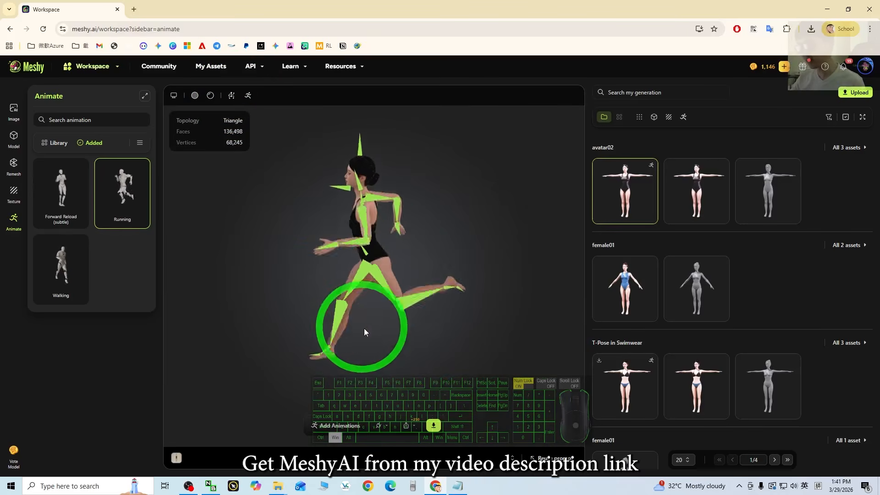
# Download the avatar with its current animation as fbx, with skin, at 30 frames per second
pyautogui.click(433, 426)
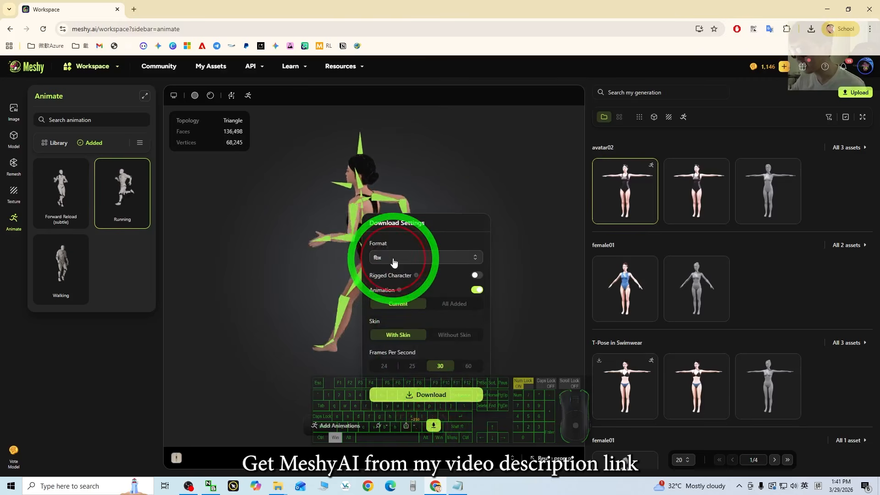
pyautogui.click(425, 395)
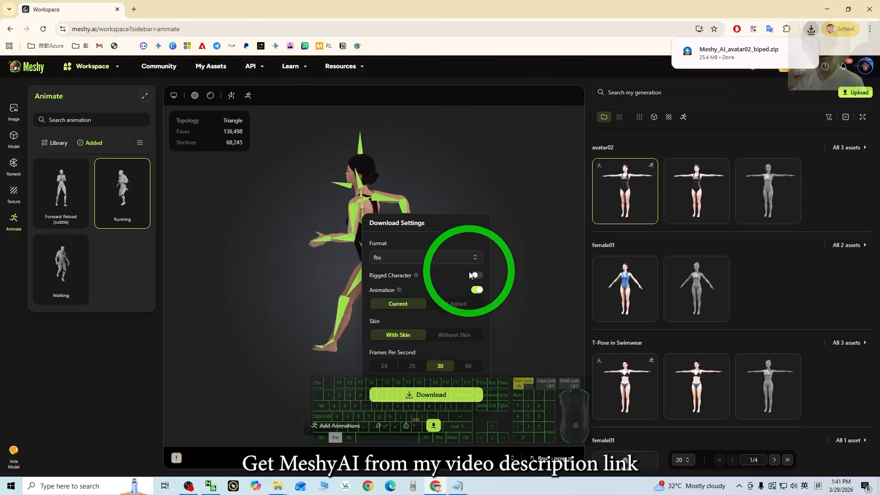
pyautogui.click(548, 205)
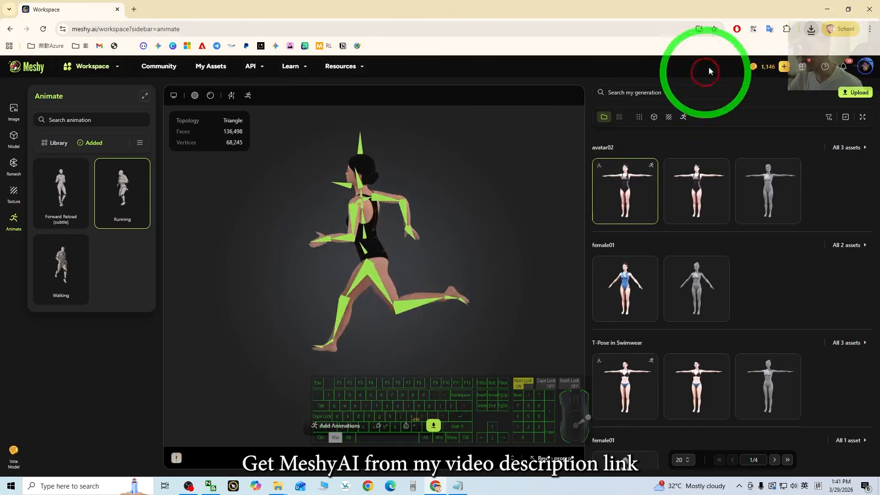
# Show the downloaded Meshy_AI_avatar02_biped.zip in its folder and minimize the browser
pyautogui.click(812, 29)
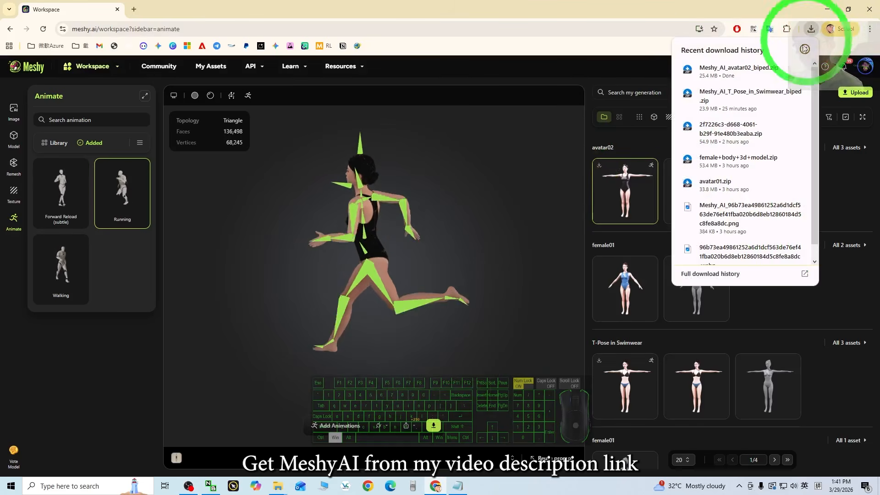
pyautogui.click(779, 72)
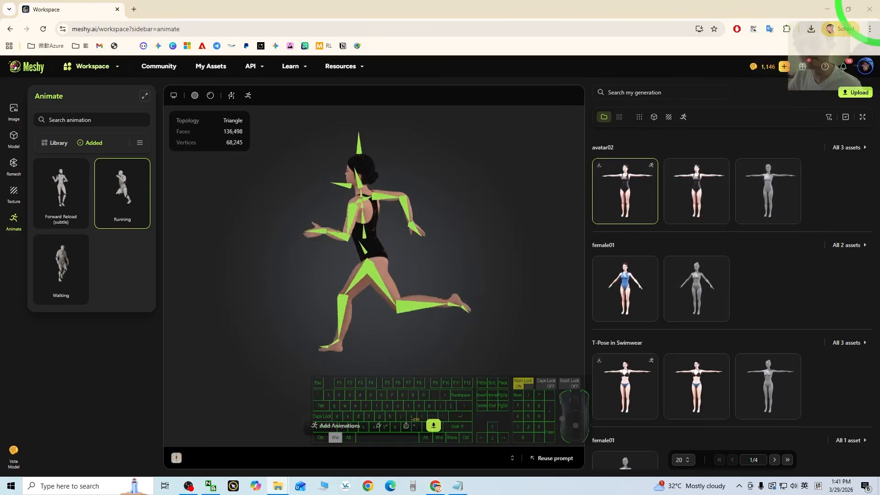
pyautogui.click(829, 9)
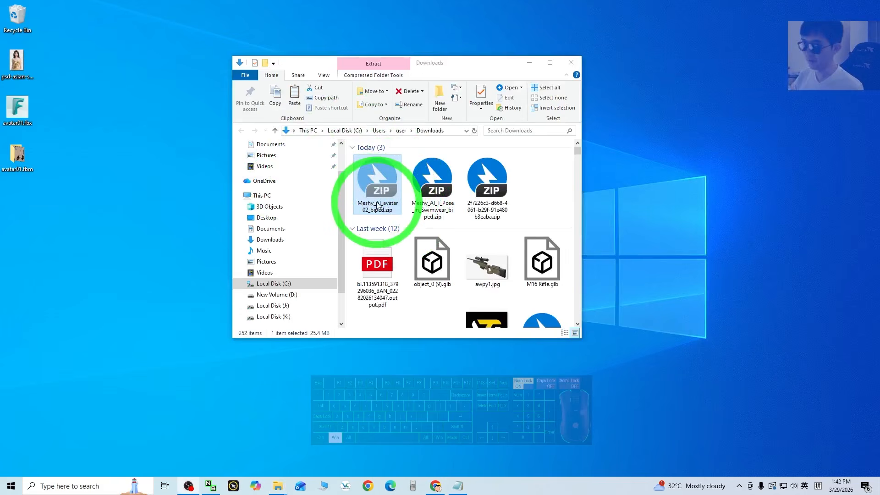
# Extract Meshy_AI_avatar02_biped.zip into a folder of the same name with 7-Zip and open that folder, keeping its window beside free desktop space
pyautogui.rightClick(378, 183)
pyautogui.moveTo(409, 197)
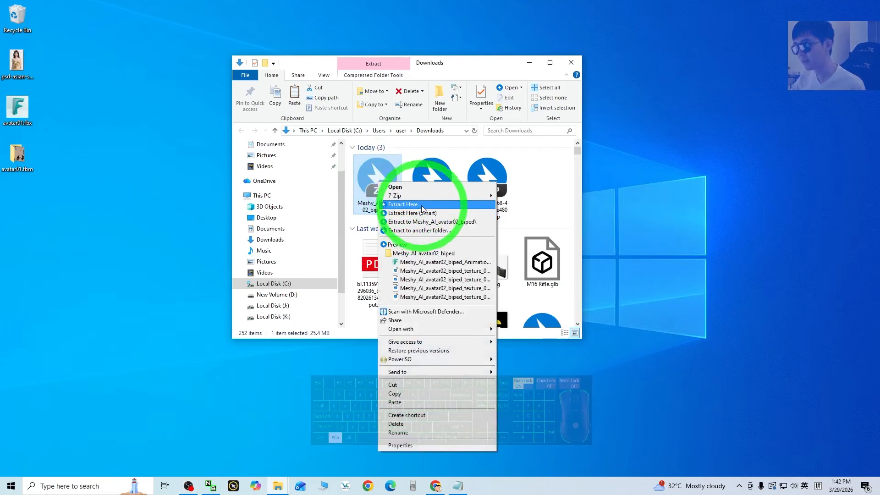
pyautogui.click(455, 196)
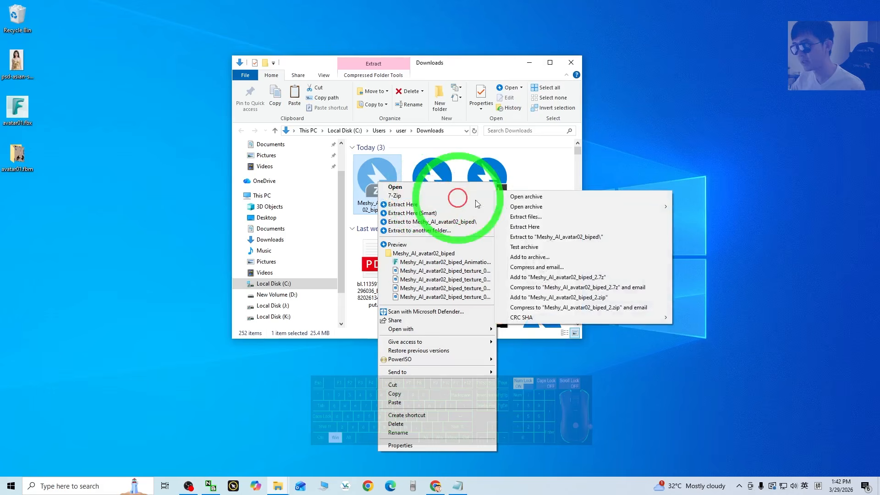
pyautogui.click(545, 240)
pyautogui.click(540, 181)
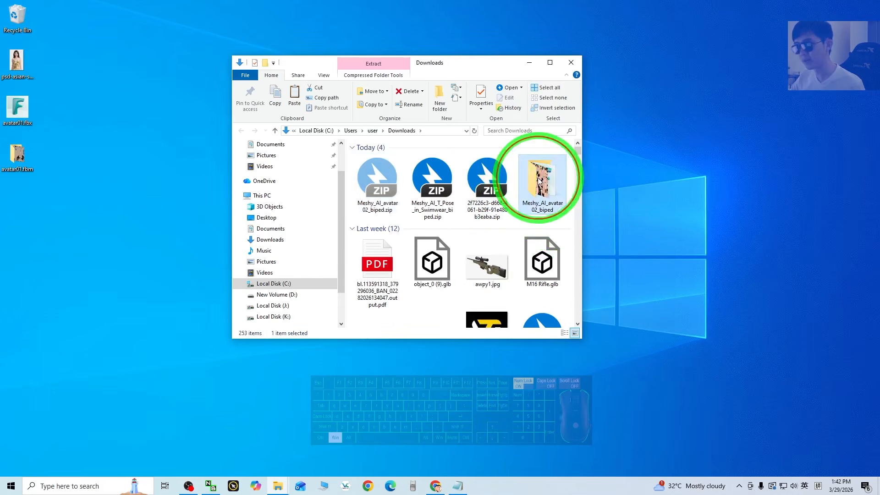
pyautogui.doubleClick(540, 181)
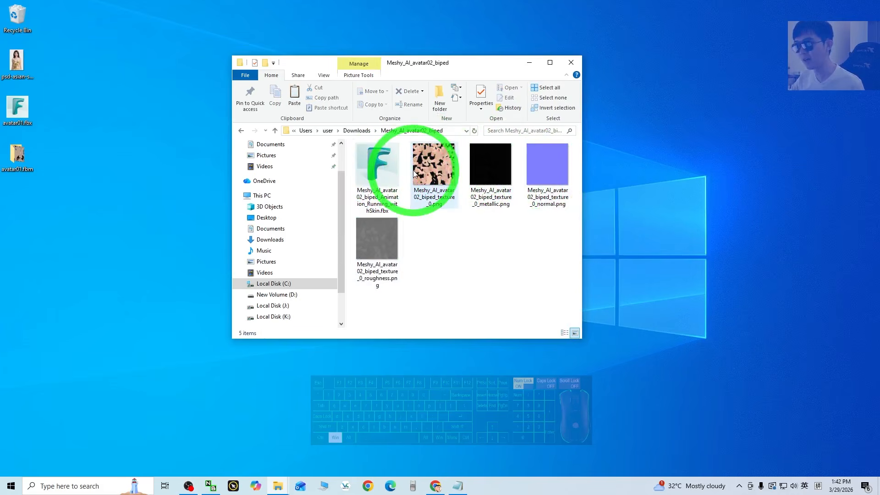
pyautogui.moveTo(415, 63); pyautogui.dragTo(627, 64)
pyautogui.click(353, 317)
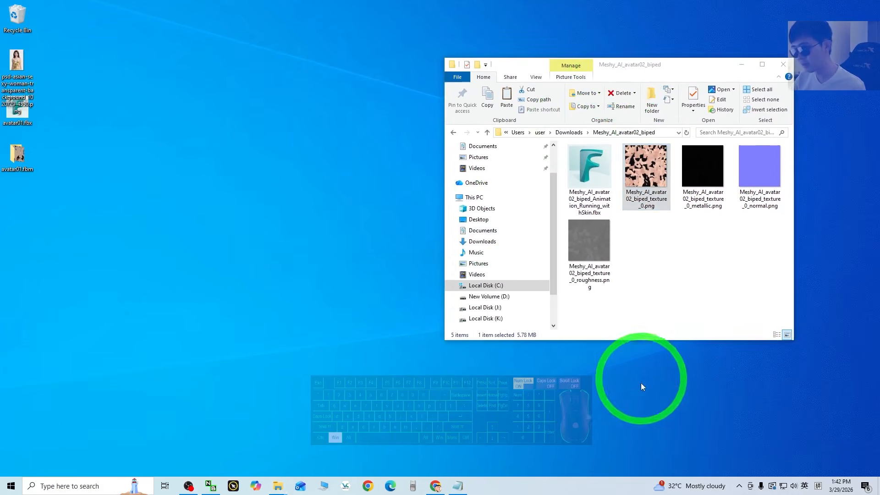
# Find Blender 5.1 through the Windows search and launch it
pyautogui.click(83, 487)
pyautogui.write('blender')
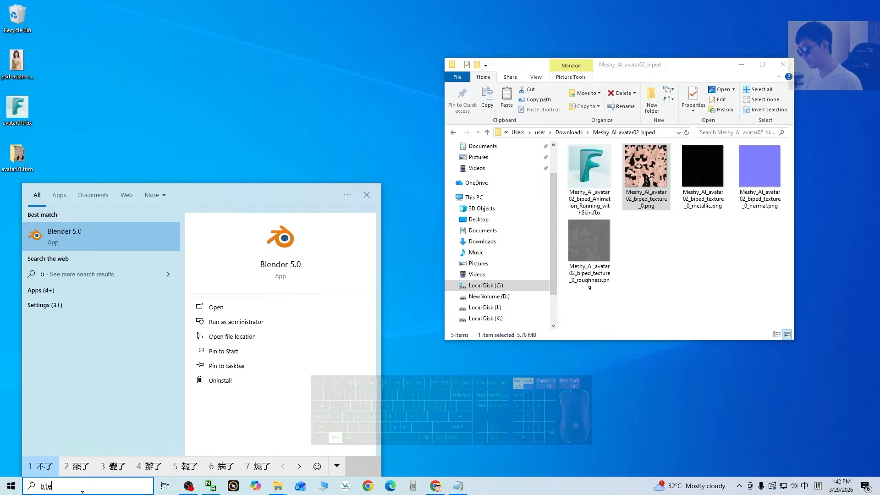
pyautogui.click(70, 265)
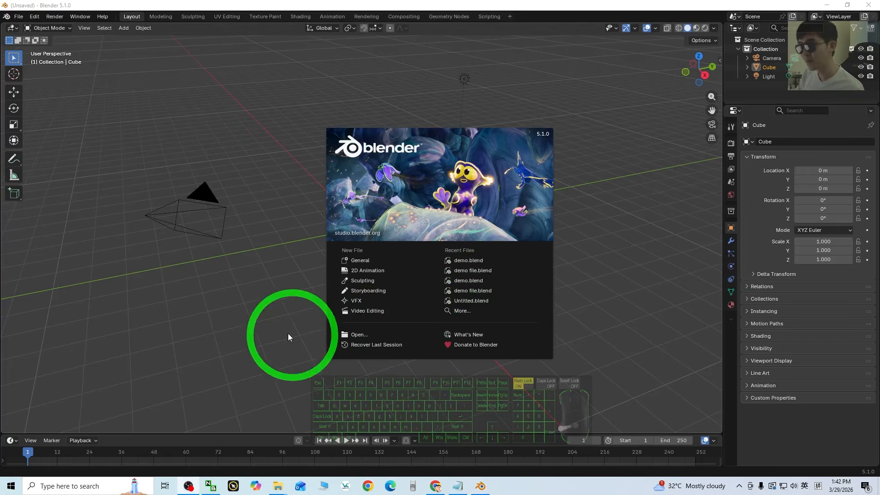
# Dismiss the splash screen and delete all default objects from the scene
pyautogui.click(242, 301)
pyautogui.click(221, 311)
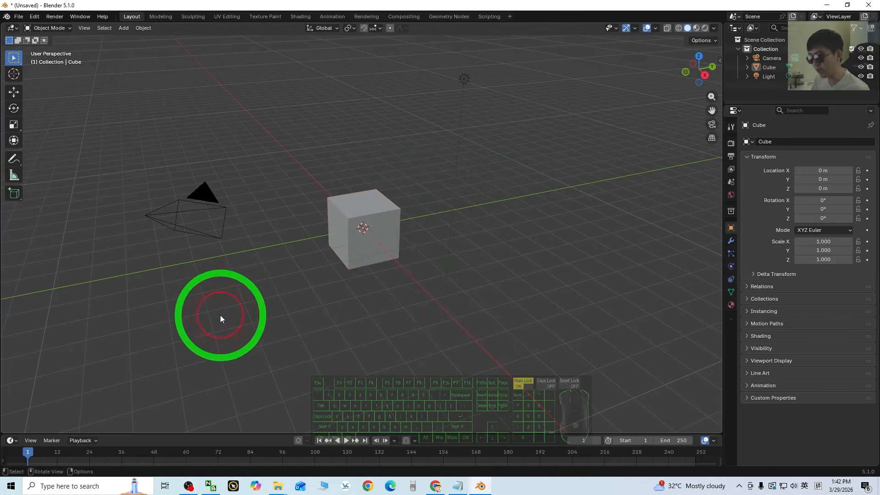
pyautogui.press('a')
pyautogui.press('Delete')
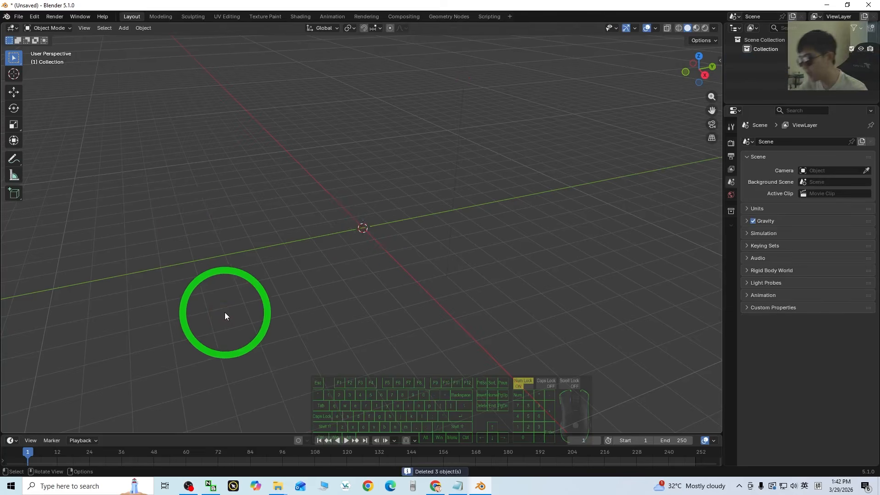
# Import Meshy_AI_avatar02_biped_Animation_Running_withSkin.fbx from the extracted folder into the empty Blender scene with the default FBX import settings
pyautogui.moveTo(280, 479)
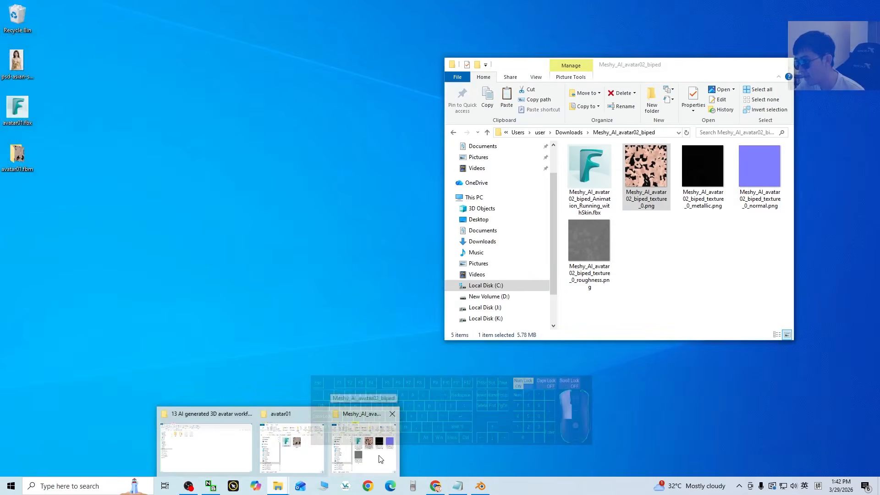
pyautogui.click(389, 468)
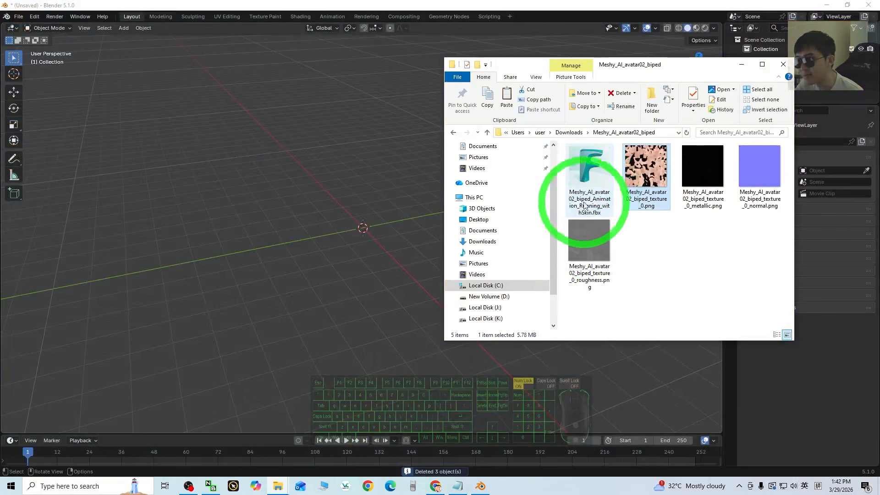
pyautogui.moveTo(585, 205); pyautogui.dragTo(364, 229)
pyautogui.click(377, 3)
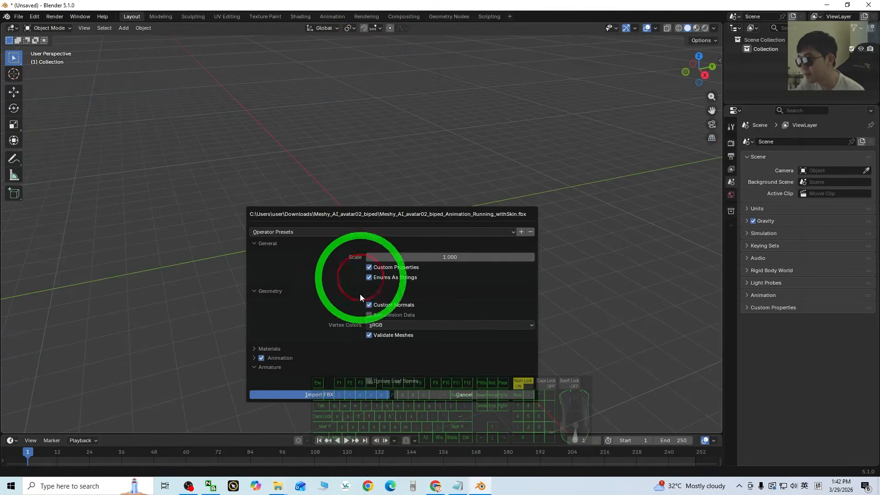
pyautogui.click(335, 394)
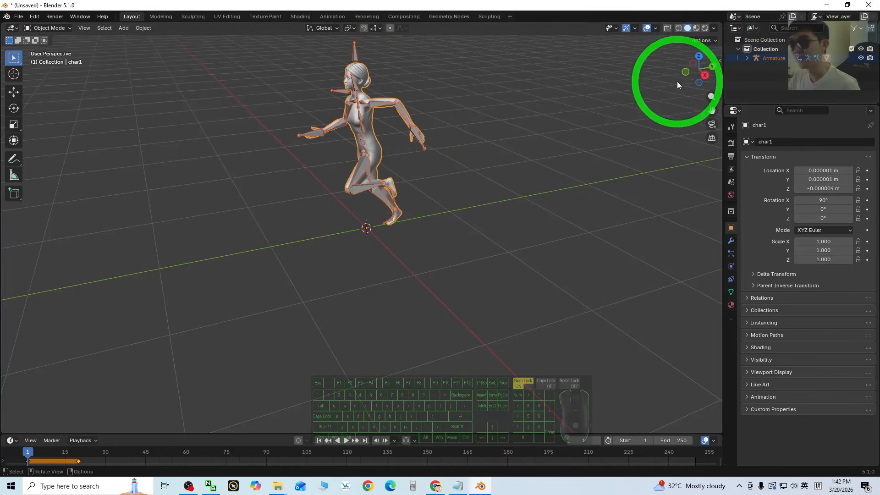
# Switch the viewport to Material Preview shading and frame the textured character closely from a three-quarter front angle
pyautogui.click(697, 29)
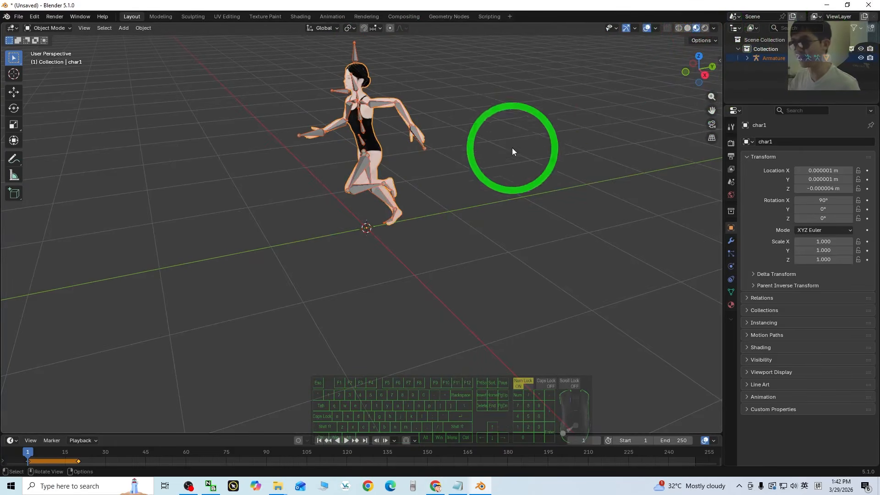
pyautogui.moveTo(387, 248)
pyautogui.mouseDown(button='middle')
pyautogui.moveTo(432, 241)
pyautogui.moveTo(422, 247)
pyautogui.mouseUp(button='middle')
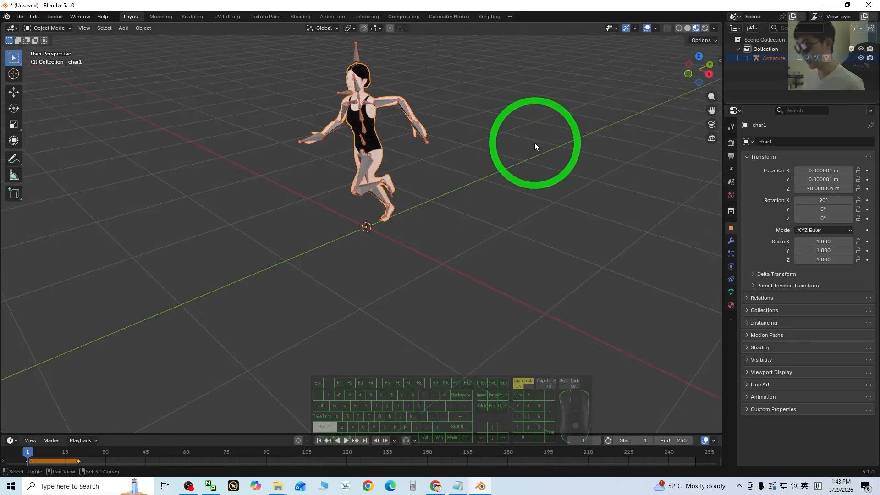
pyautogui.keyDown('shift'); pyautogui.moveTo(535, 142); pyautogui.dragTo(505, 226, button='middle'); pyautogui.keyUp('shift')
pyautogui.scroll(2, 481, 234)
pyautogui.scroll(2, 454, 271)
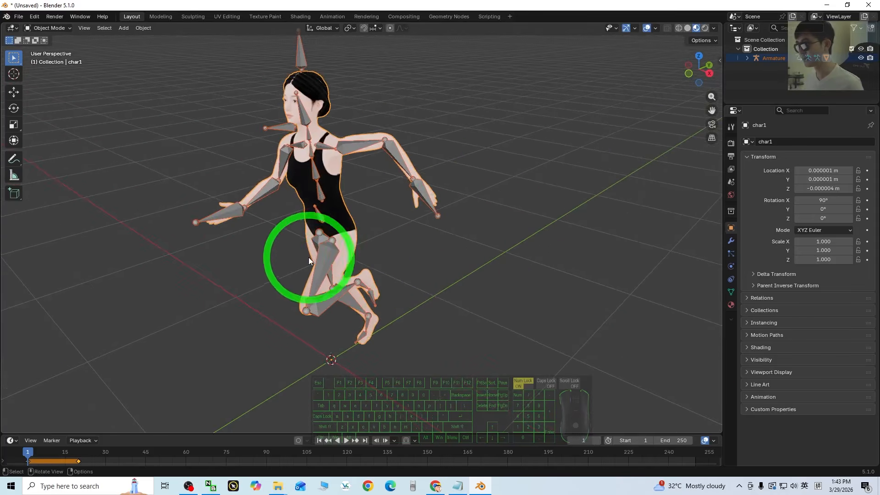
# Select the character's armature and preview its running animation, stopping playback at the starting frame
pyautogui.click(321, 361)
pyautogui.click(347, 441)
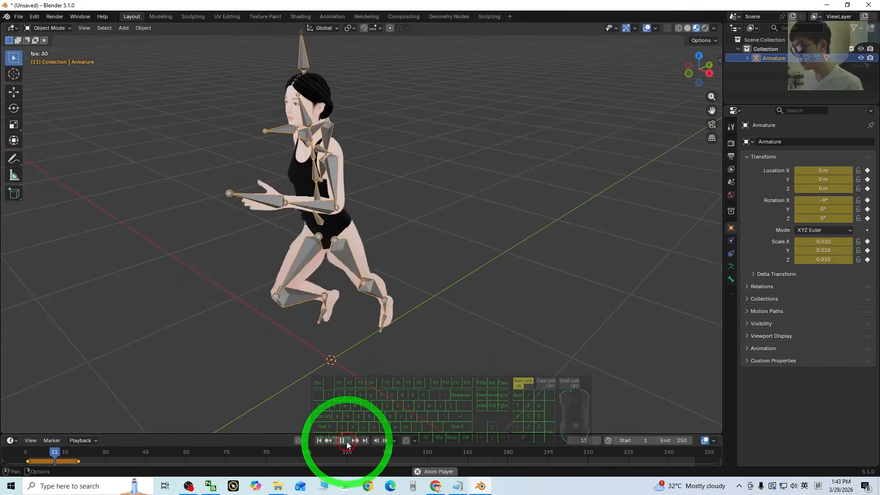
pyautogui.press('Escape')
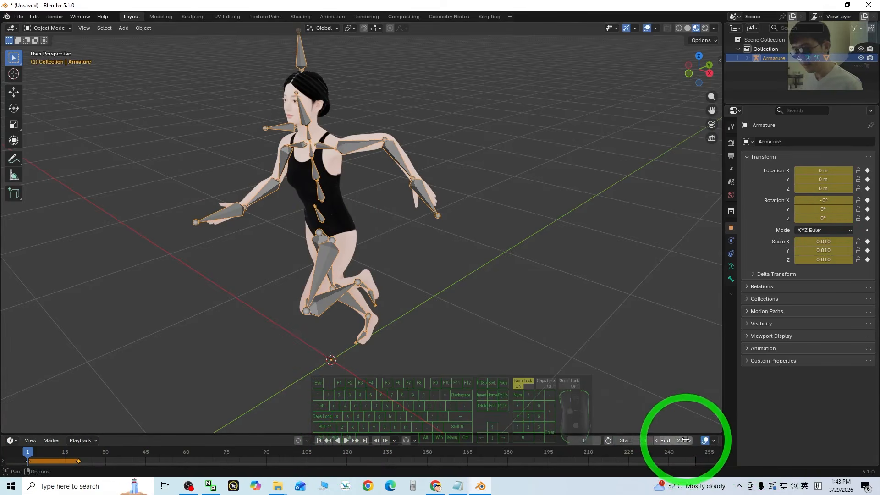
# Set the scene's end frame to 20 and play the shortened running loop to check it, stopping at frame 1
pyautogui.moveTo(683, 440); pyautogui.dragTo(598, 161)
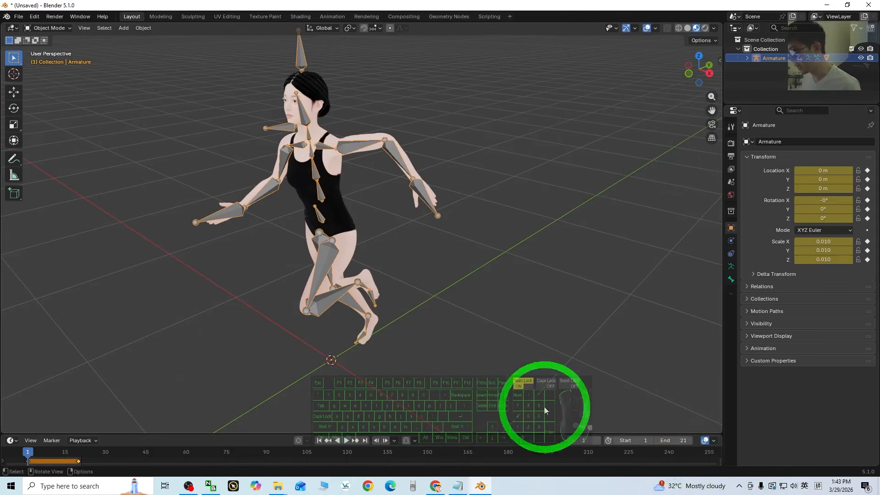
pyautogui.moveTo(683, 440); pyautogui.dragTo(681, 152)
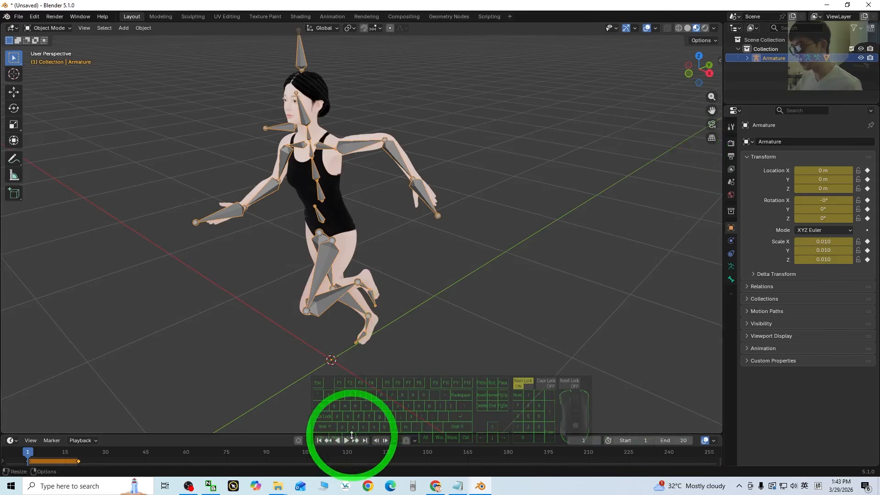
pyautogui.click(346, 440)
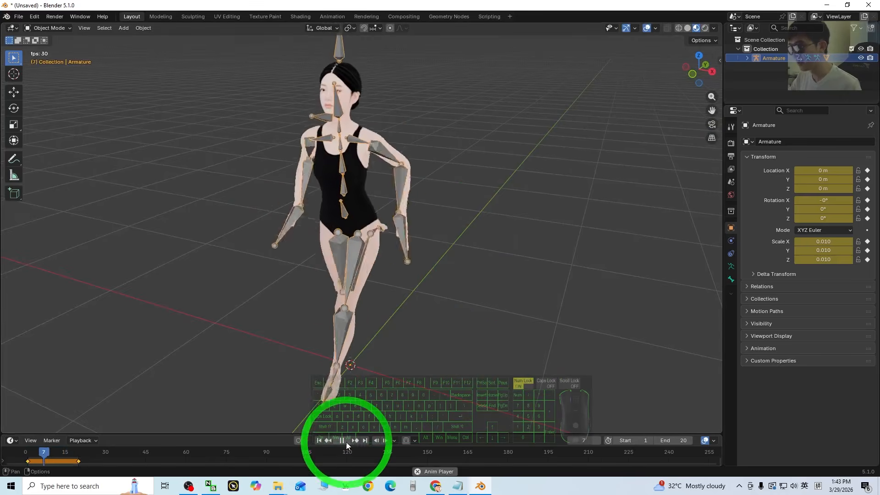
pyautogui.press('Escape')
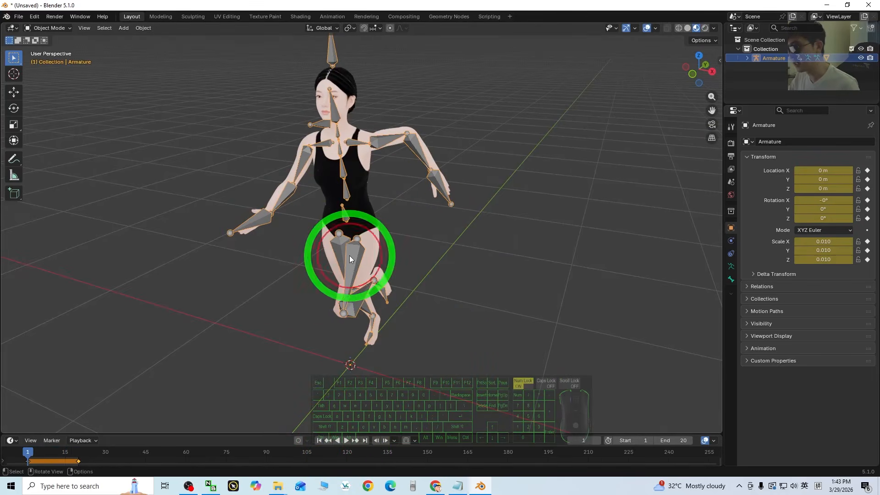
# Turn off In Front in the armature's viewport display settings
pyautogui.click(731, 266)
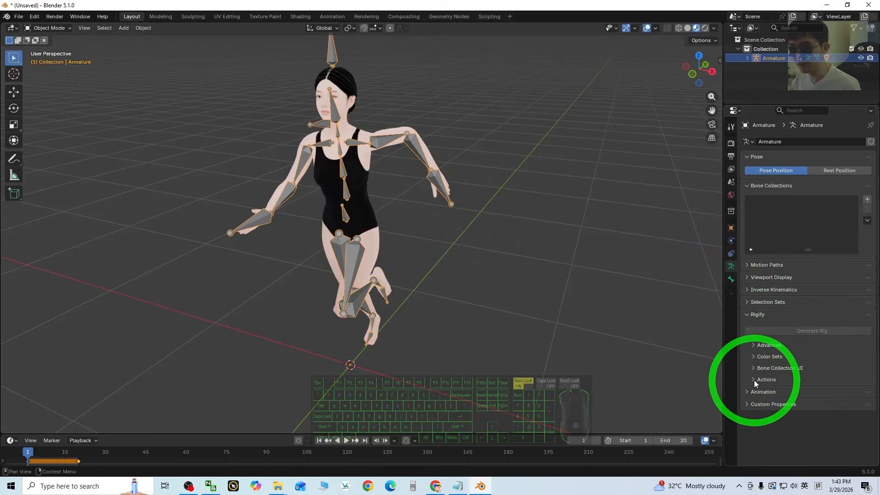
pyautogui.click(745, 275)
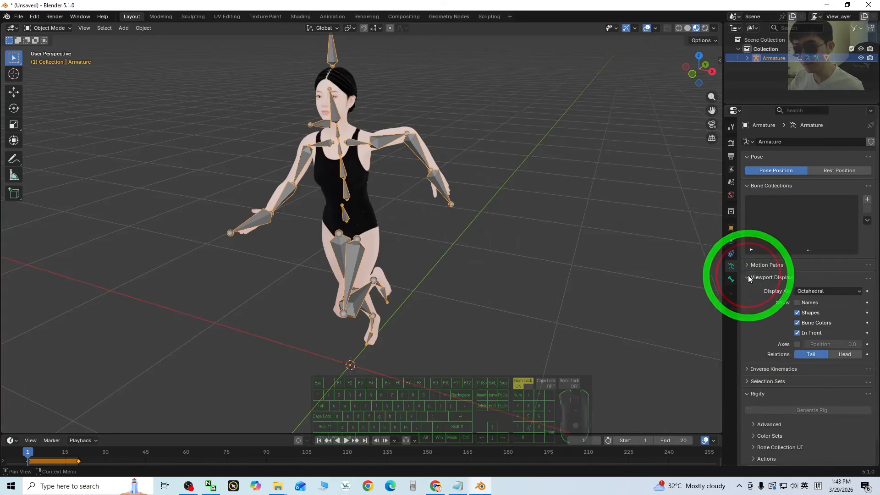
pyautogui.click(800, 334)
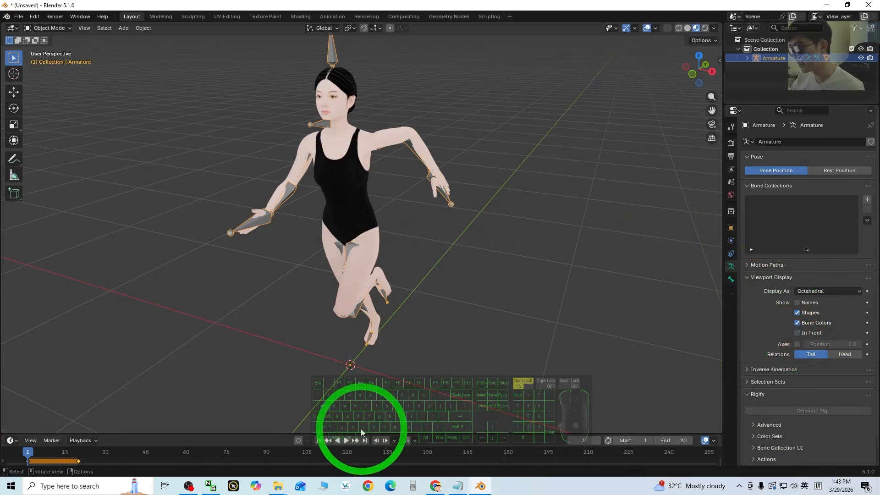
# Play the running animation while viewing the character from several angles, and return to the first frame after stopping
pyautogui.click(345, 441)
pyautogui.moveTo(255, 369); pyautogui.dragTo(478, 274, button='middle')
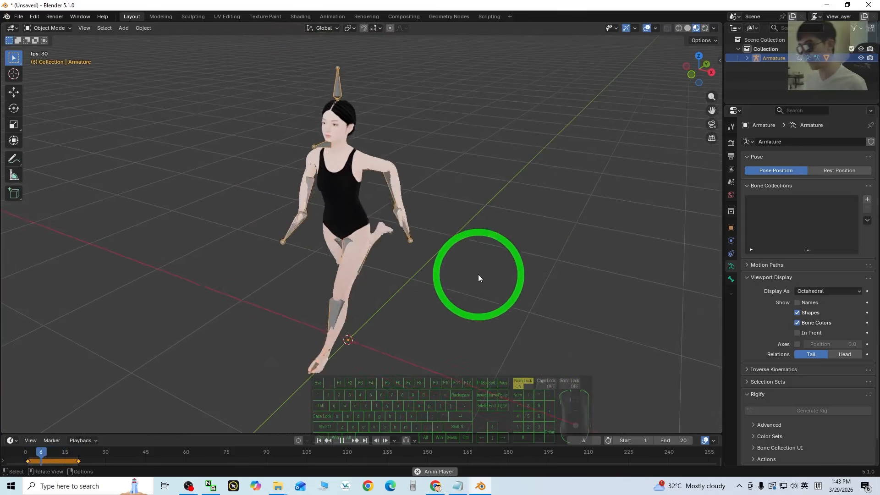
pyautogui.moveTo(554, 284); pyautogui.dragTo(389, 328, button='middle')
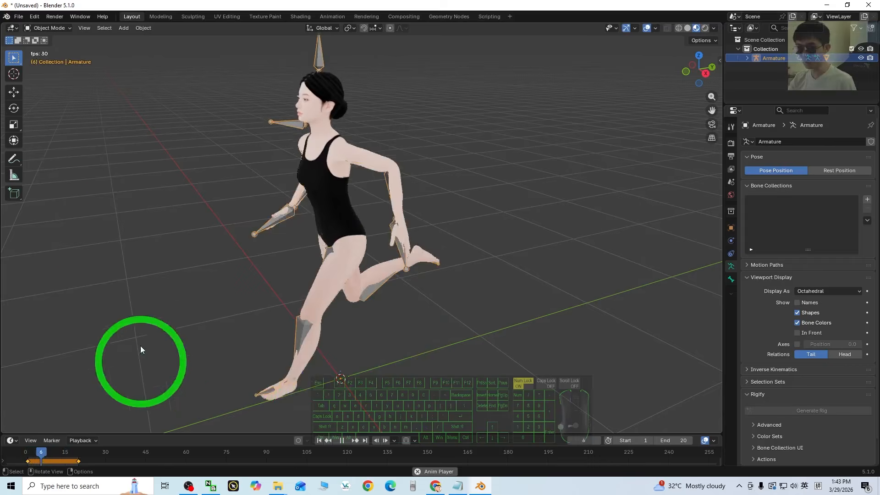
pyautogui.click(343, 440)
pyautogui.click(320, 440)
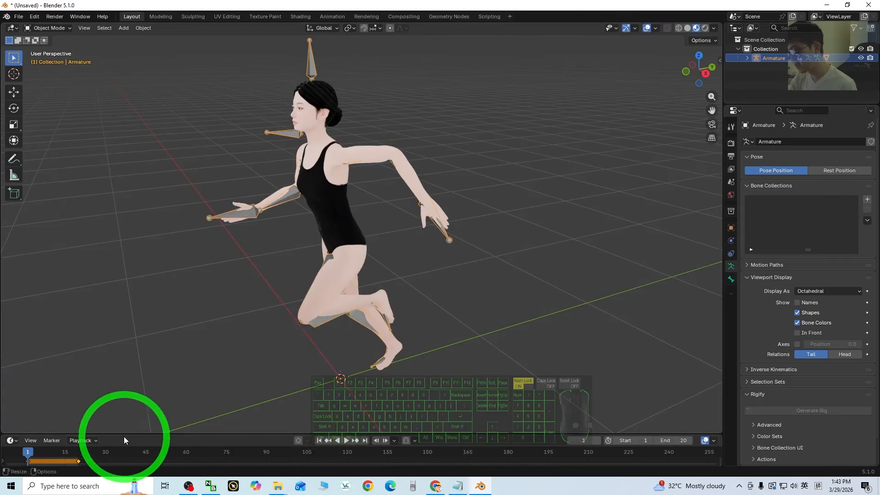
# Switch to Meshy in the browser and examine the avatar02 running animation up close and at full figure for comparison
pyautogui.moveTo(314, 378); pyautogui.dragTo(423, 428, button='middle')
pyautogui.click(443, 488)
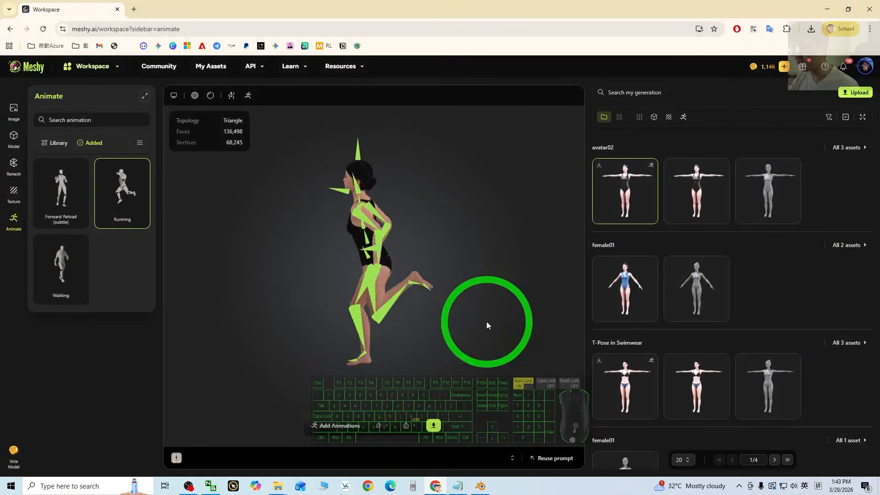
pyautogui.scroll(5, 486, 352)
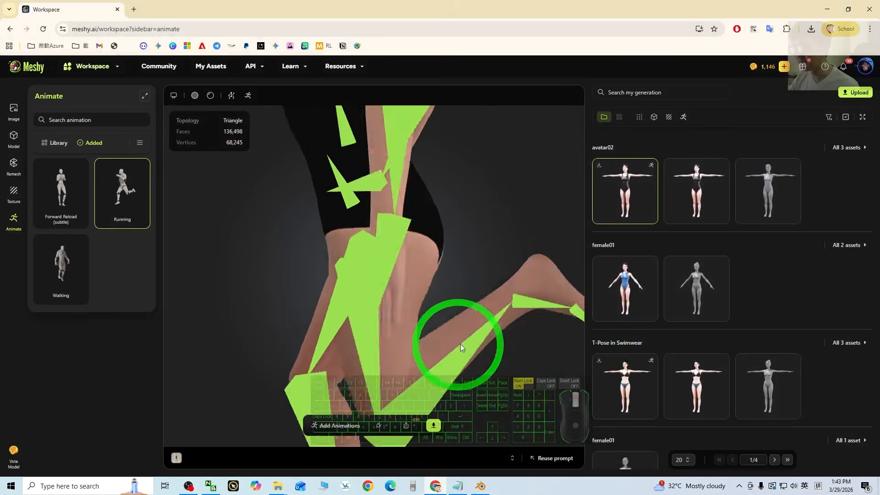
pyautogui.scroll(-4, 482, 351)
pyautogui.scroll(-6, 483, 340)
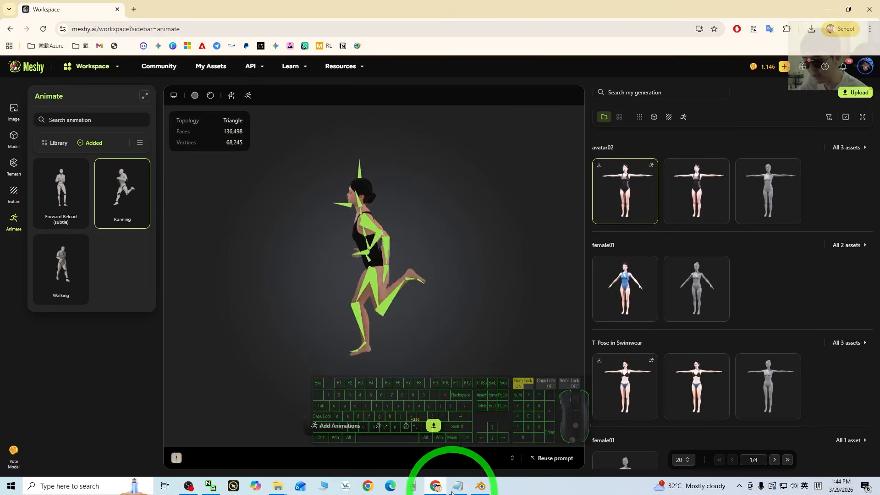
# Switch back to Blender, play the running animation at close and full-figure range, and return playback to frame 1
pyautogui.click(480, 486)
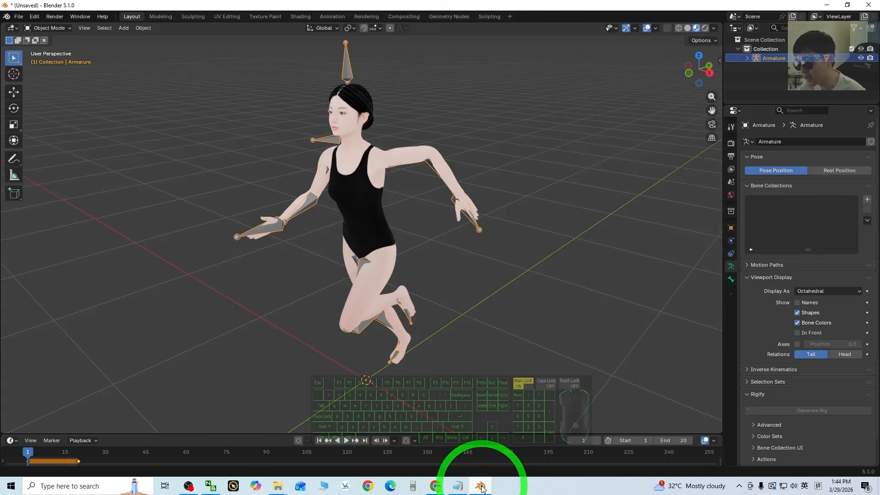
pyautogui.scroll(2, 491, 357)
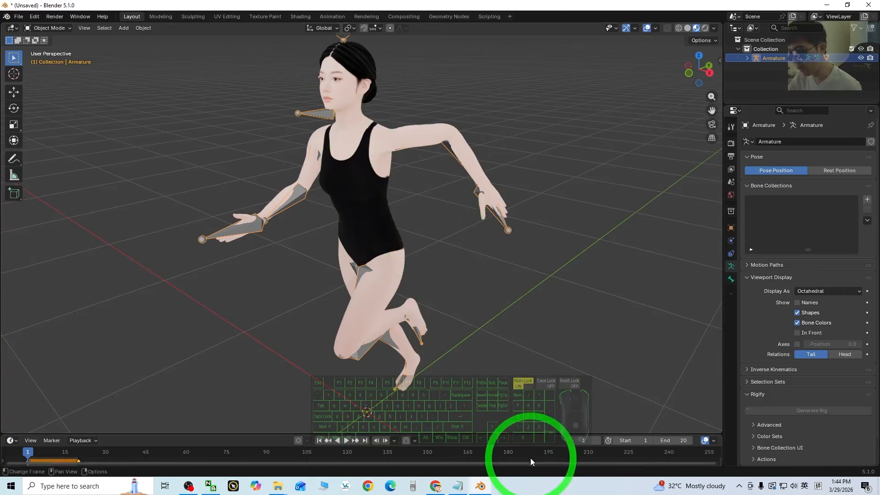
pyautogui.scroll(2, 495, 394)
pyautogui.click(347, 442)
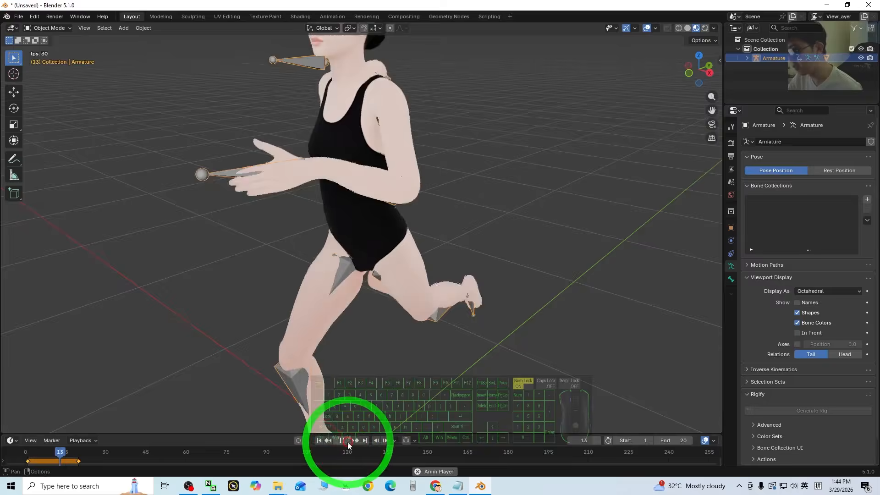
pyautogui.scroll(-2, 427, 369)
pyautogui.click(341, 443)
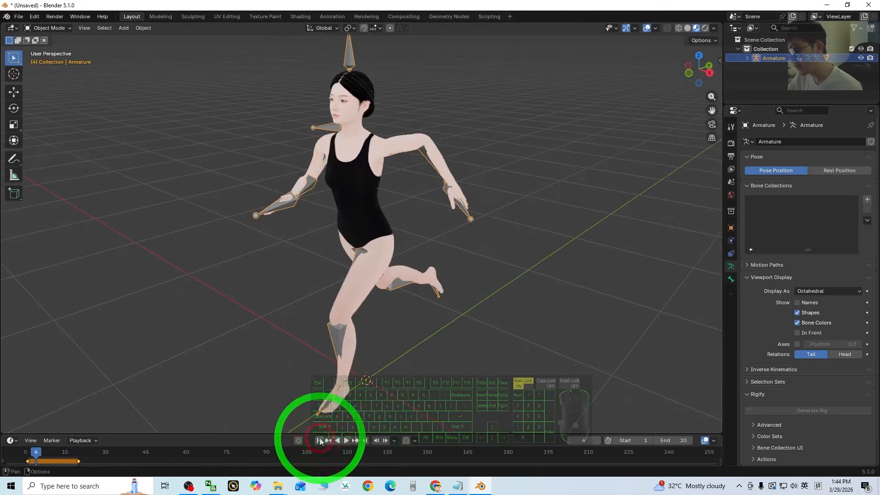
pyautogui.click(320, 441)
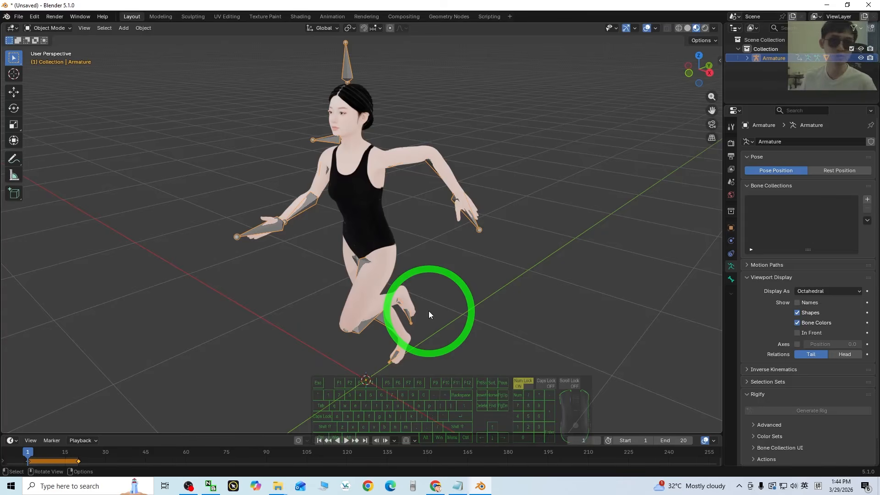
# Play the running loop continuously and inspect the moving character from the side and the front
pyautogui.click(346, 441)
pyautogui.moveTo(350, 432); pyautogui.dragTo(534, 382, button='middle')
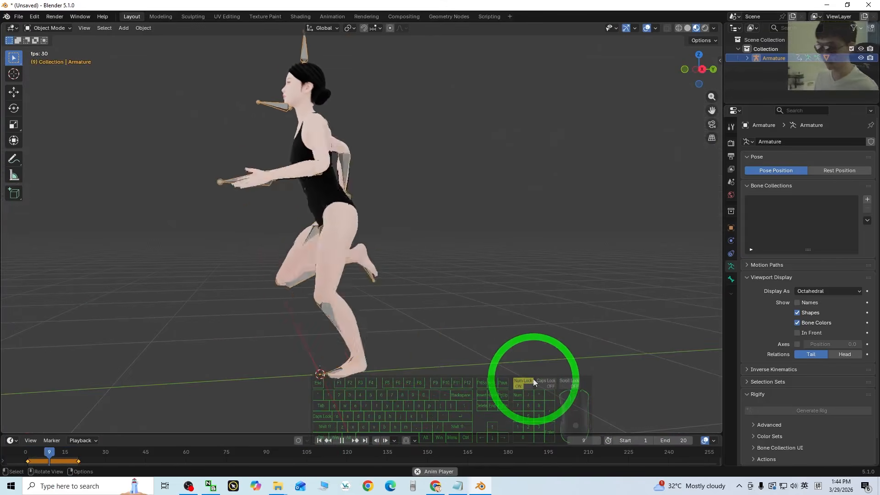
pyautogui.moveTo(434, 348); pyautogui.dragTo(536, 354, button='middle')
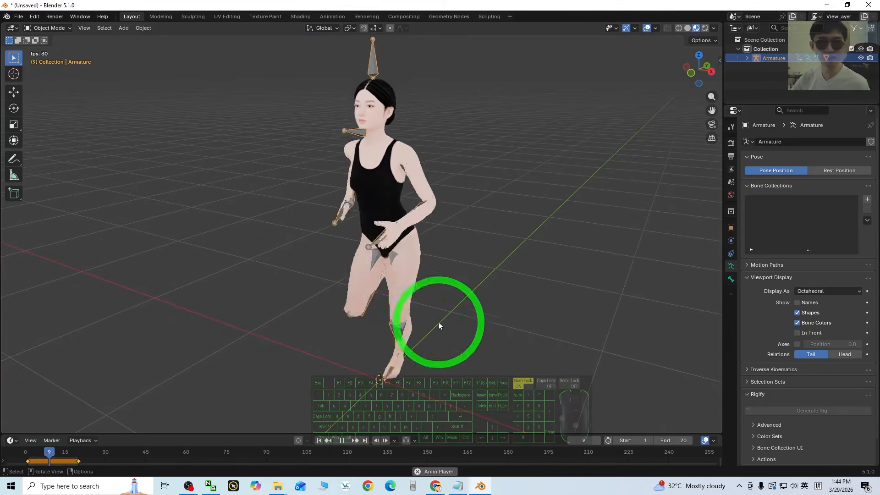
pyautogui.moveTo(470, 339)
pyautogui.mouseDown(button='middle')
pyautogui.moveTo(611, 340)
pyautogui.moveTo(487, 337)
pyautogui.mouseUp(button='middle')
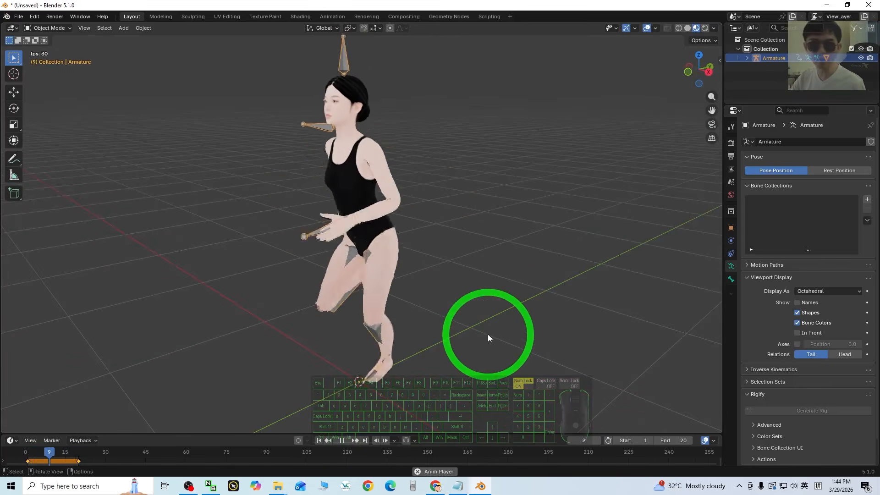